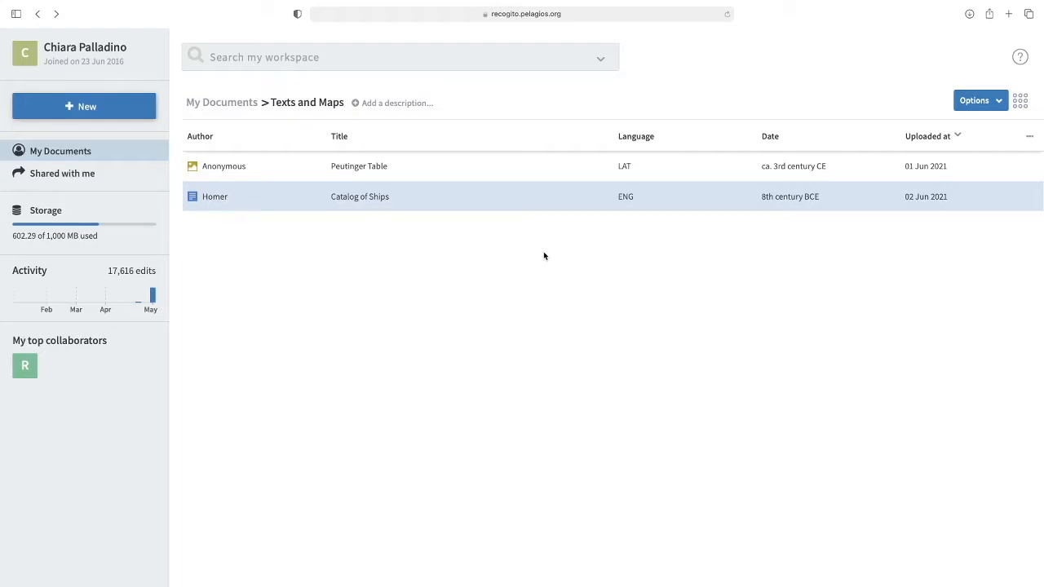
Open Homer's Catalog of Ships from the Texts and Maps folder for annotation
double_click(429, 199)
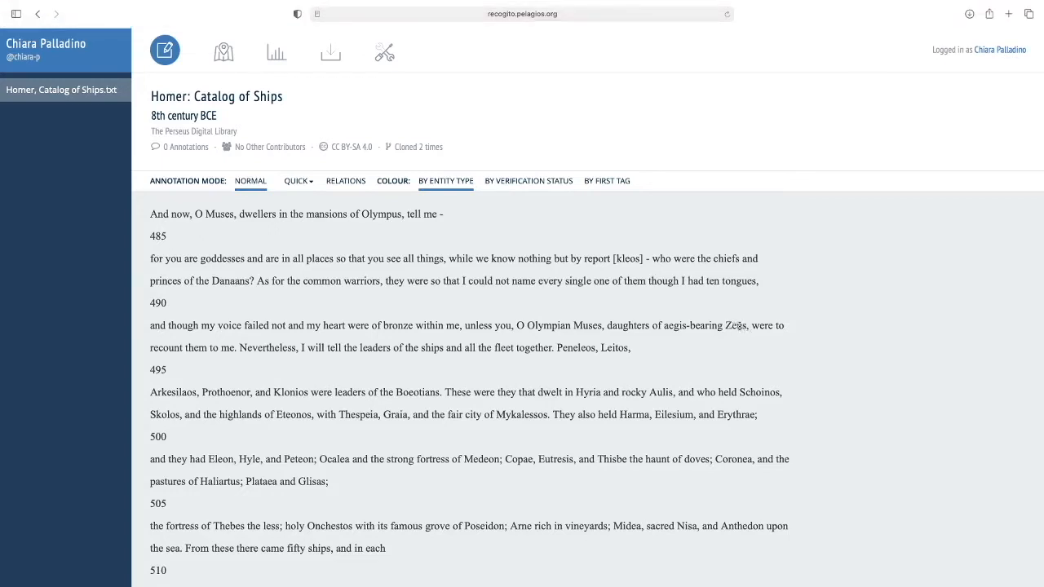
double_click(734, 326)
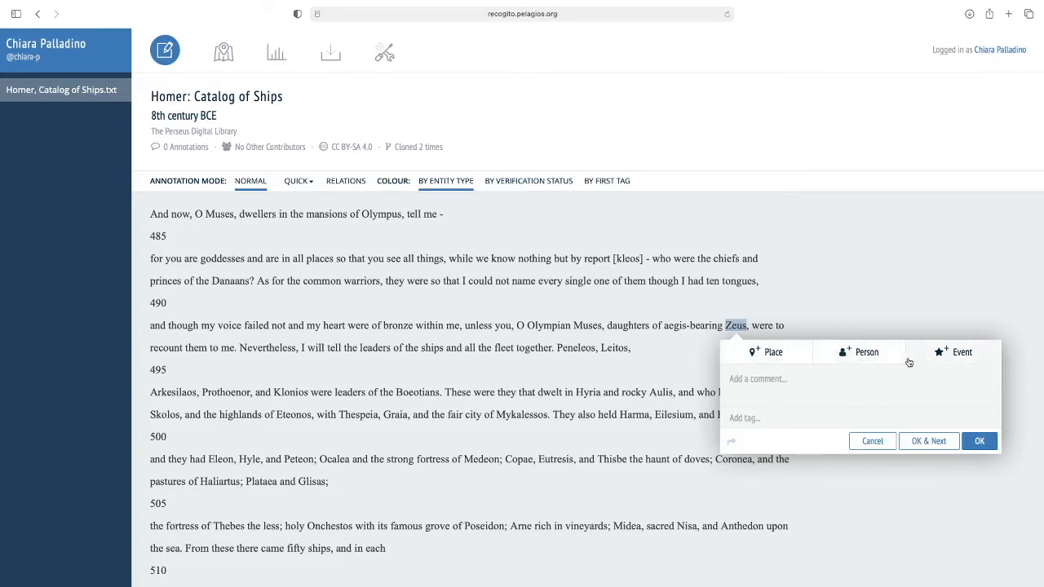
click(686, 358)
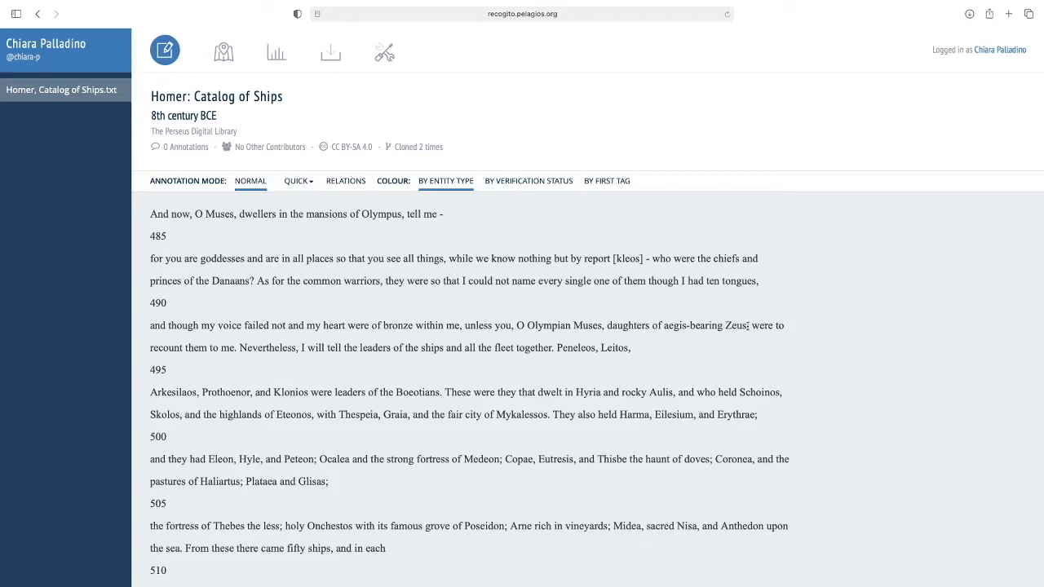
drag(747, 325, 662, 326)
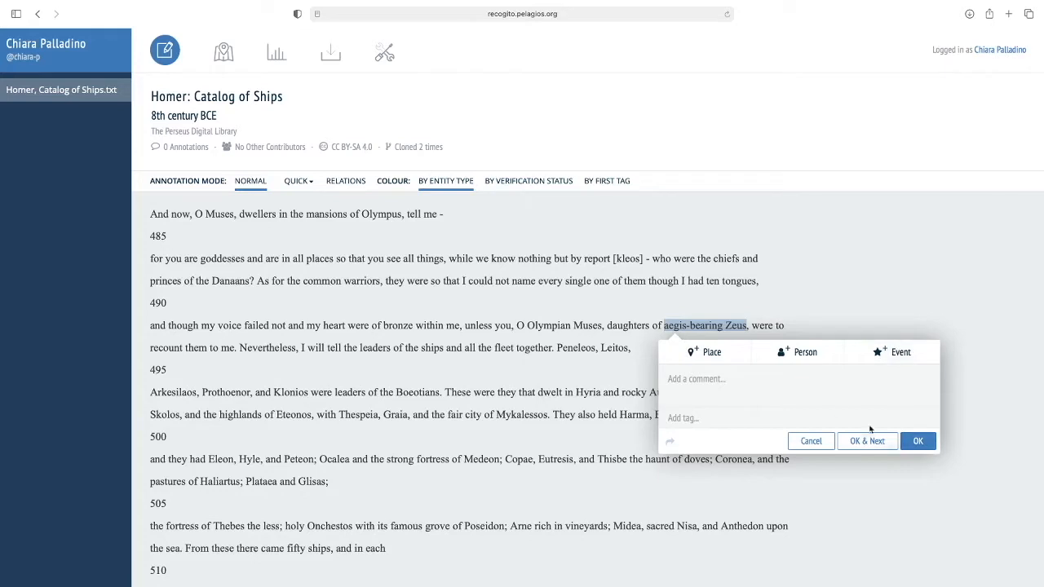
click(917, 440)
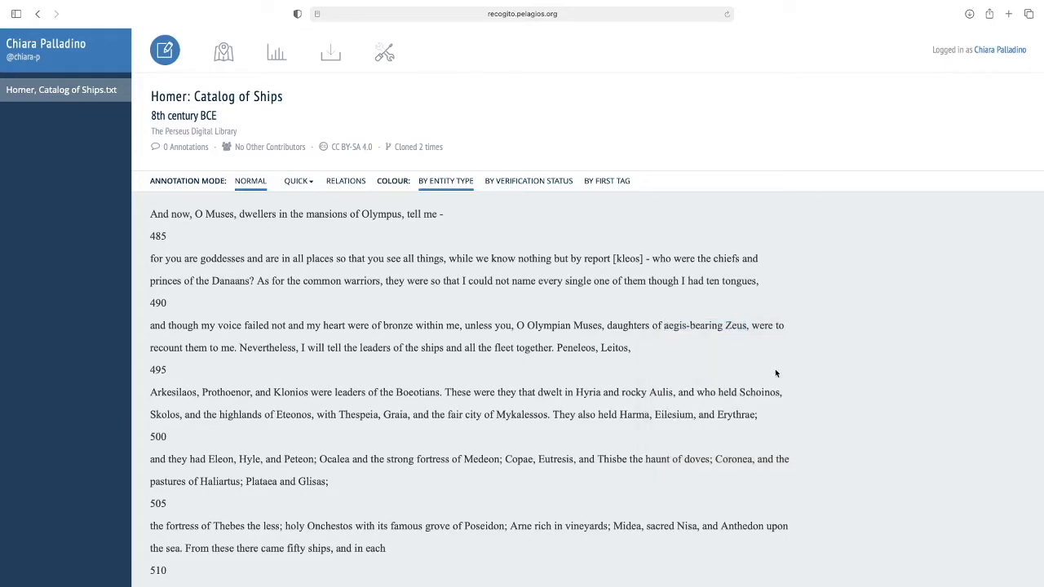
Start an annotation on the word "Zeus" after "aegis-bearing" and mark it as a person
double_click(727, 325)
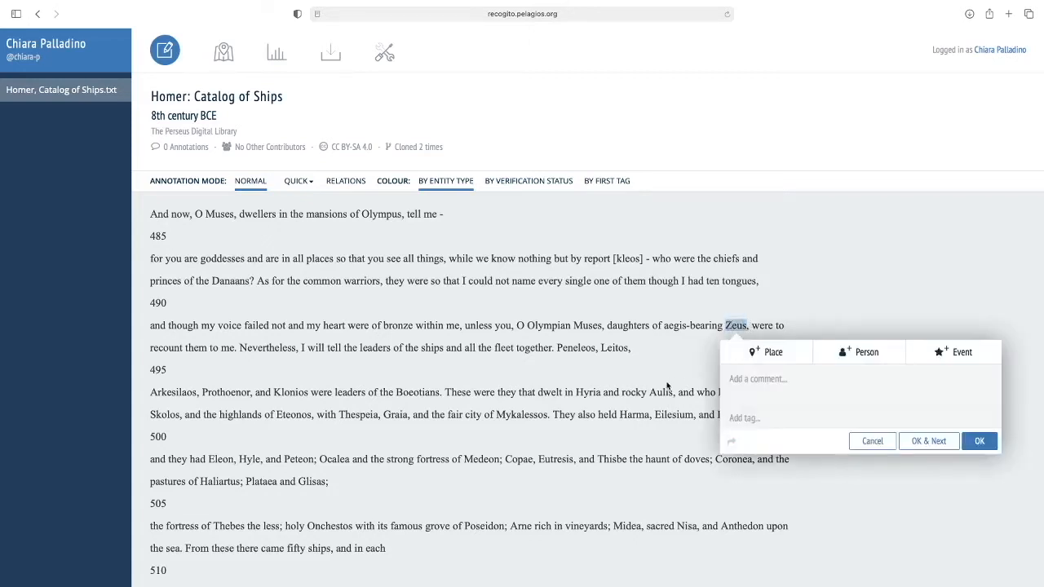
click(848, 356)
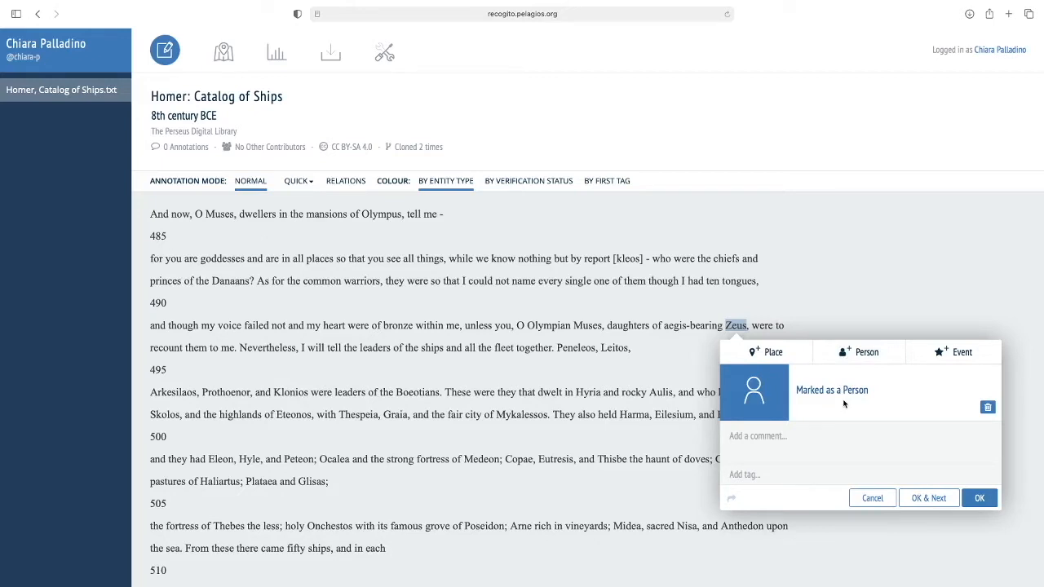
Try tagging the Zeus annotation with "god" and remove the tag again
click(777, 442)
click(767, 476)
text(god)
key(Return)
click(732, 477)
click(749, 475)
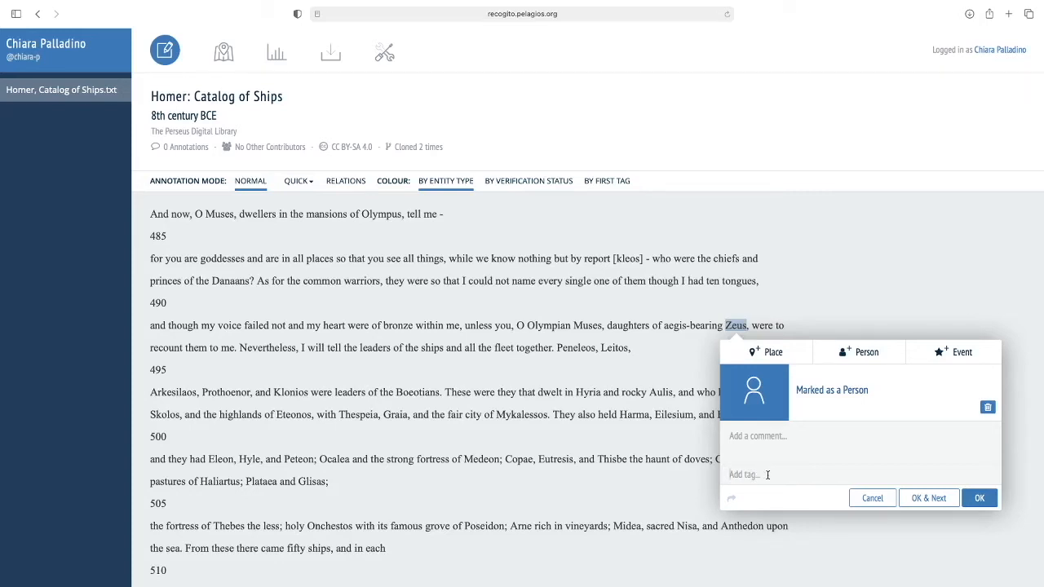
Save the Zeus annotation and re-apply it to all other un-annotated occurrences in the text
click(979, 498)
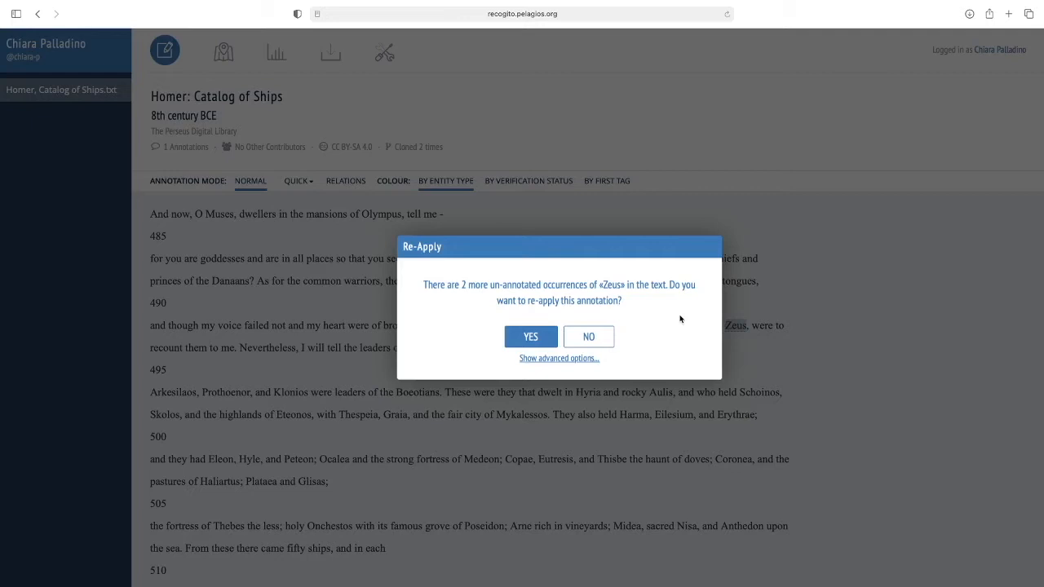
click(526, 341)
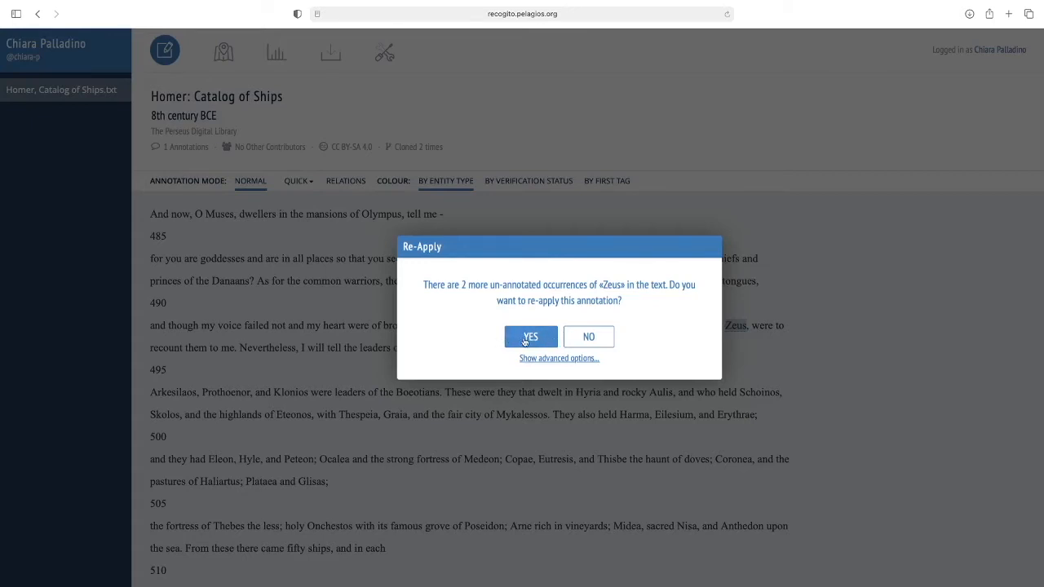
click(526, 340)
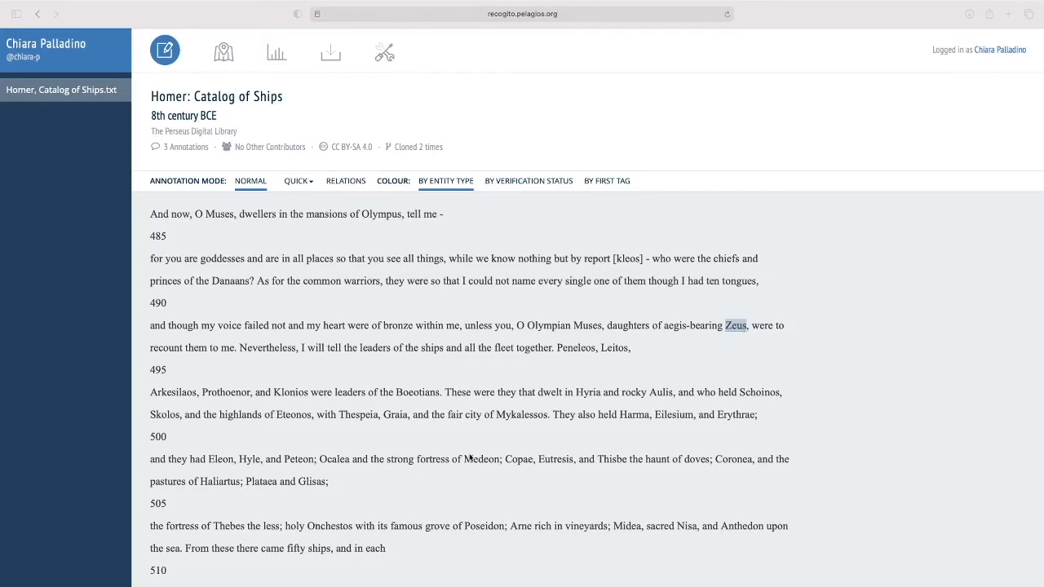
Annotate only the word "Mykalessos" as a place, confirm the automatic match pleiades:540953, and save the annotation
drag(548, 414, 464, 415)
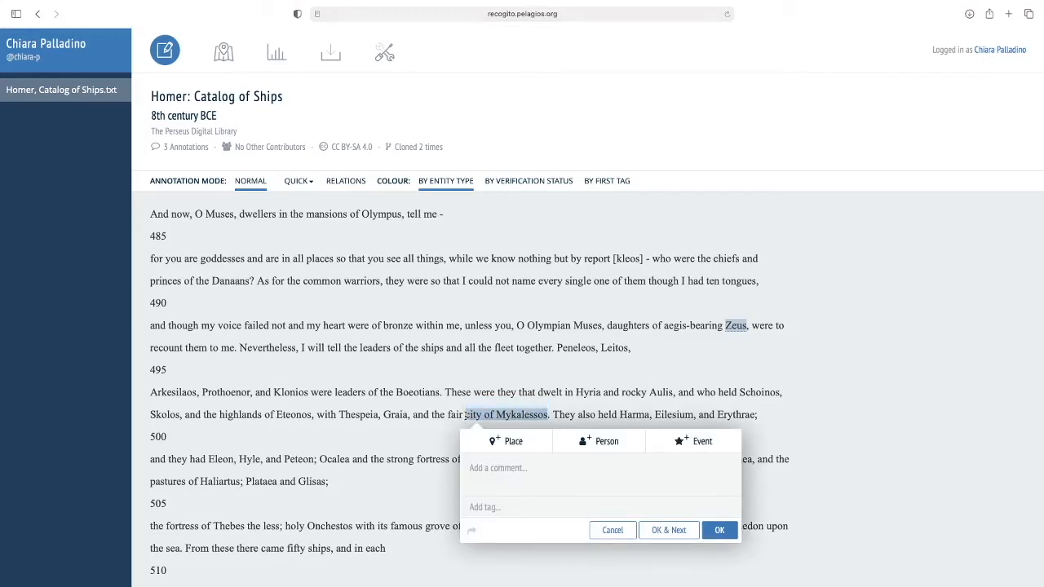
click(432, 424)
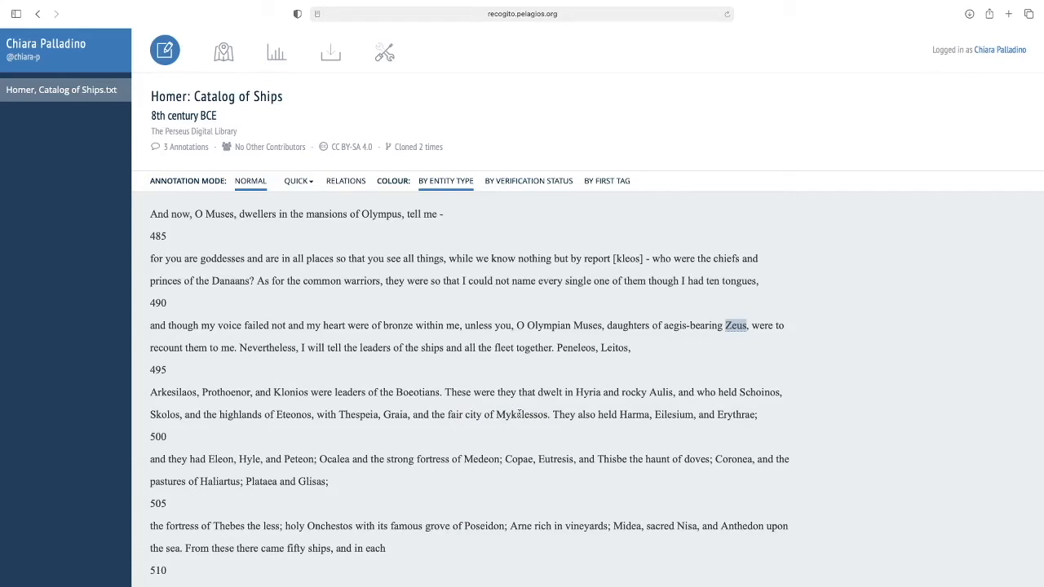
double_click(518, 414)
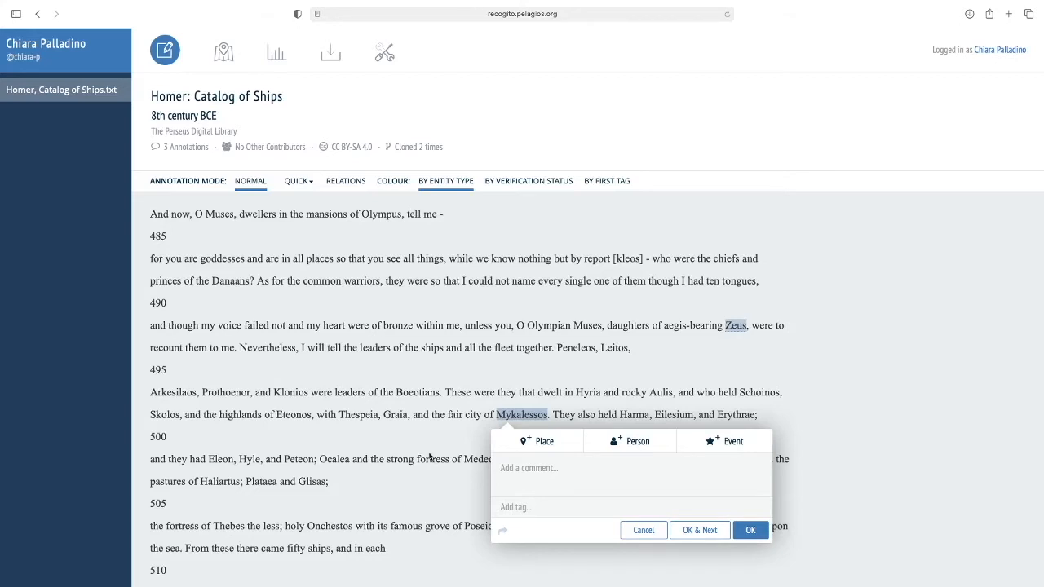
click(555, 451)
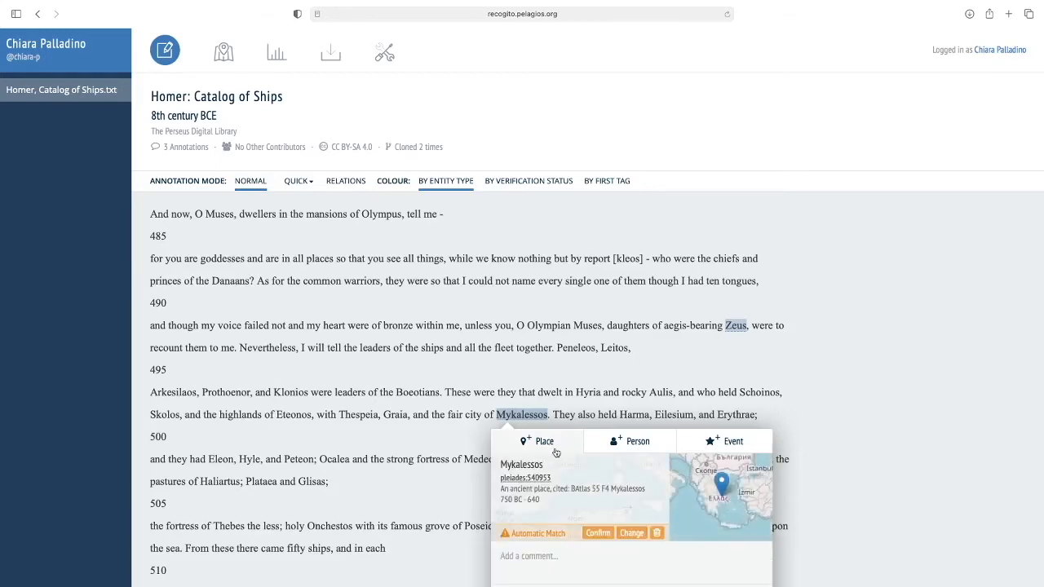
scroll(907, 484, down, 3)
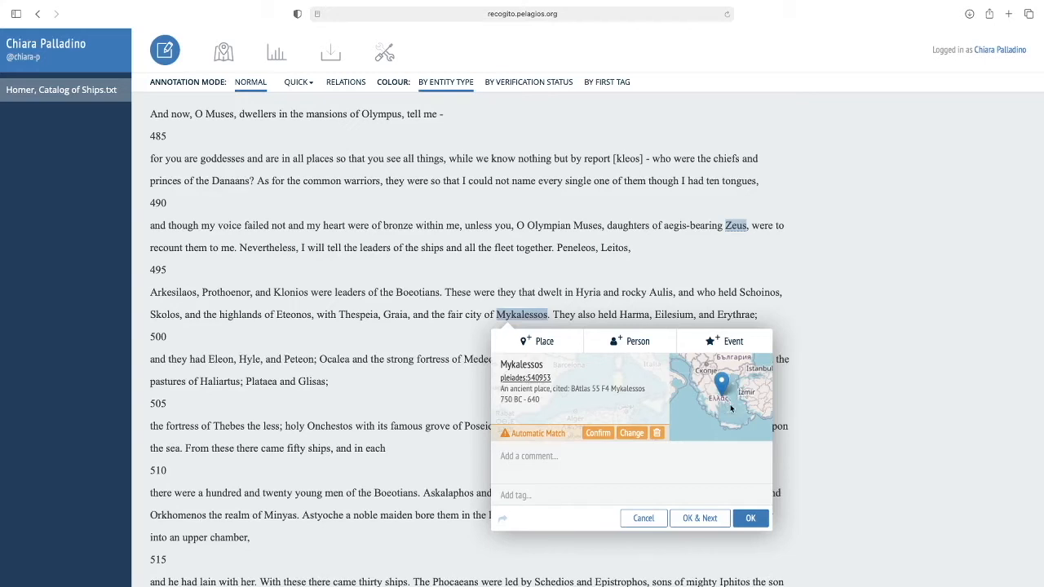
click(596, 436)
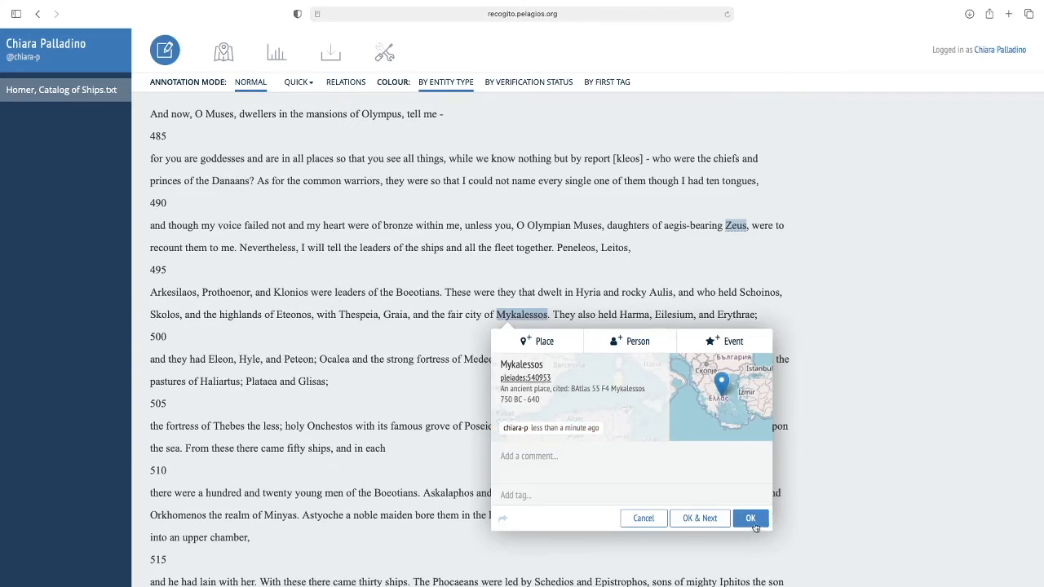
click(754, 525)
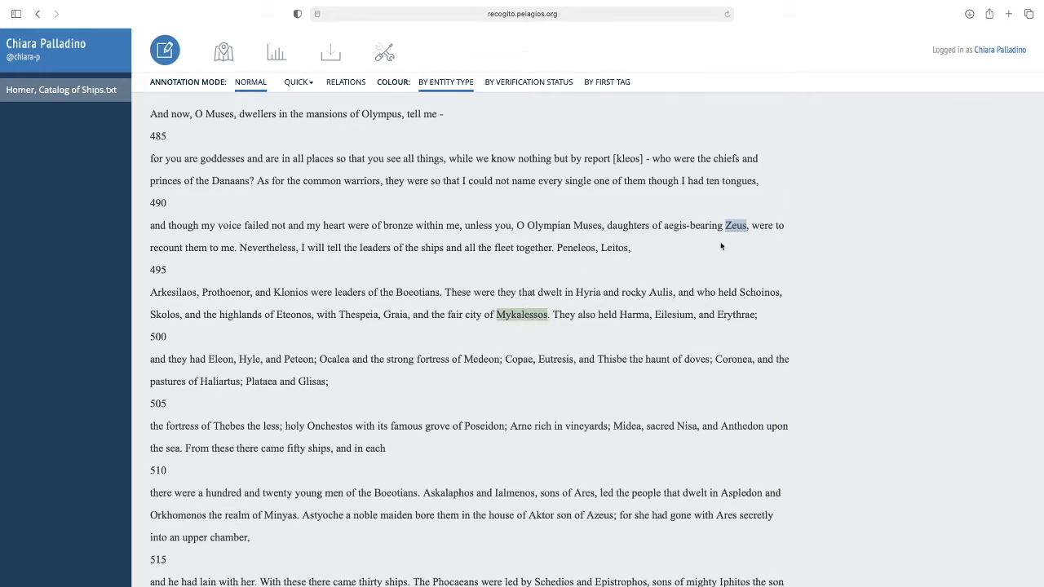
Reopen the Mykalessos annotation's place match for editing and inspect the gazetteer records at its map marker
click(529, 321)
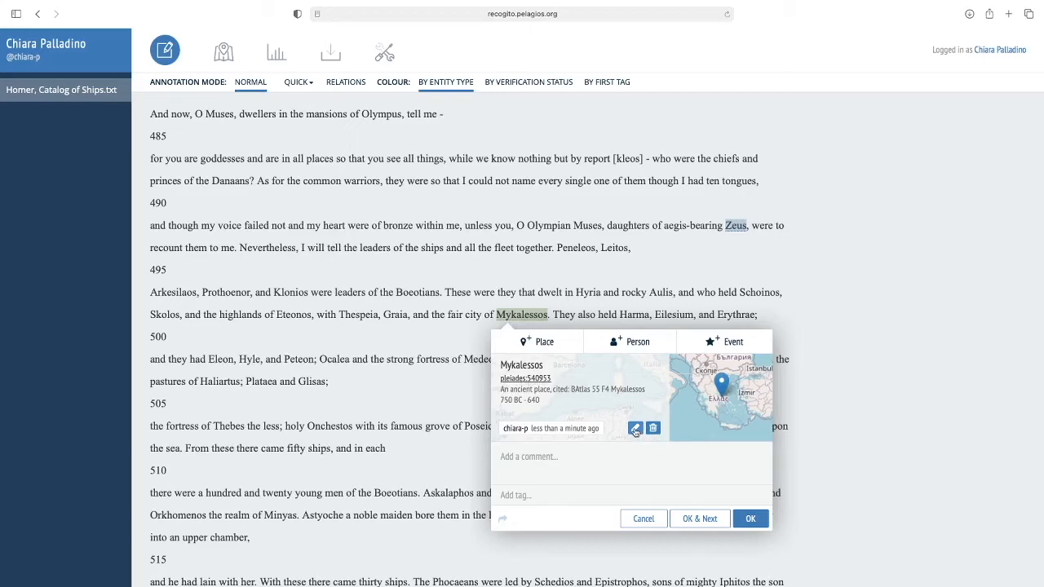
click(635, 430)
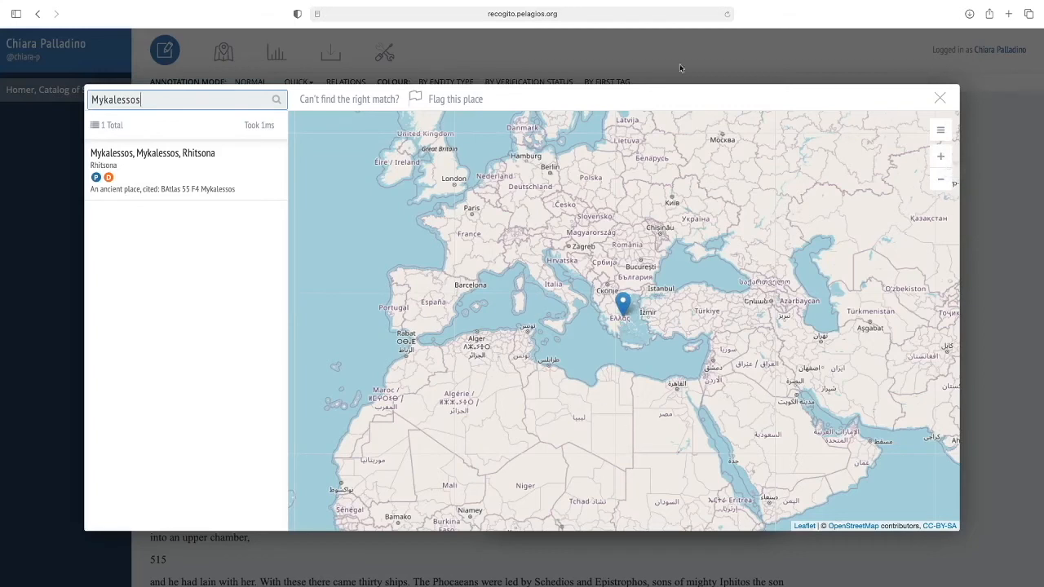
click(622, 306)
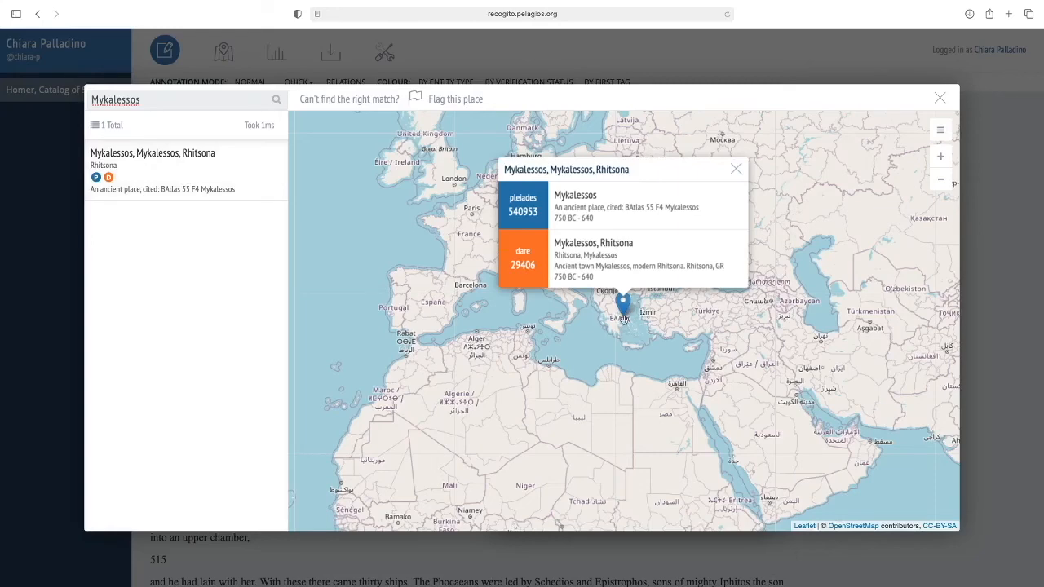
click(655, 334)
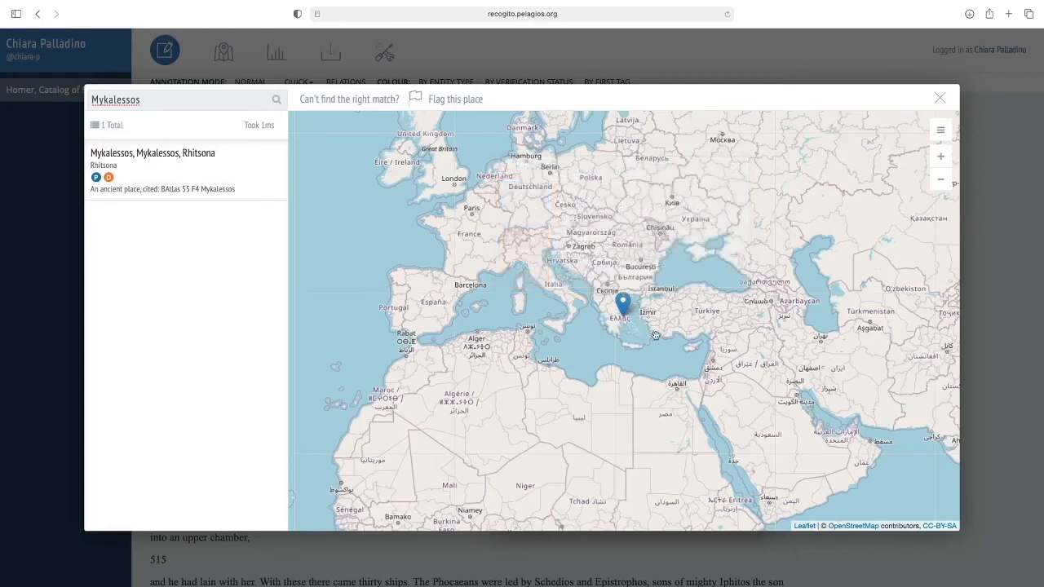
Compare the Aerial and Ancient Places base maps in the place search and leave the map set to Aerial
click(940, 137)
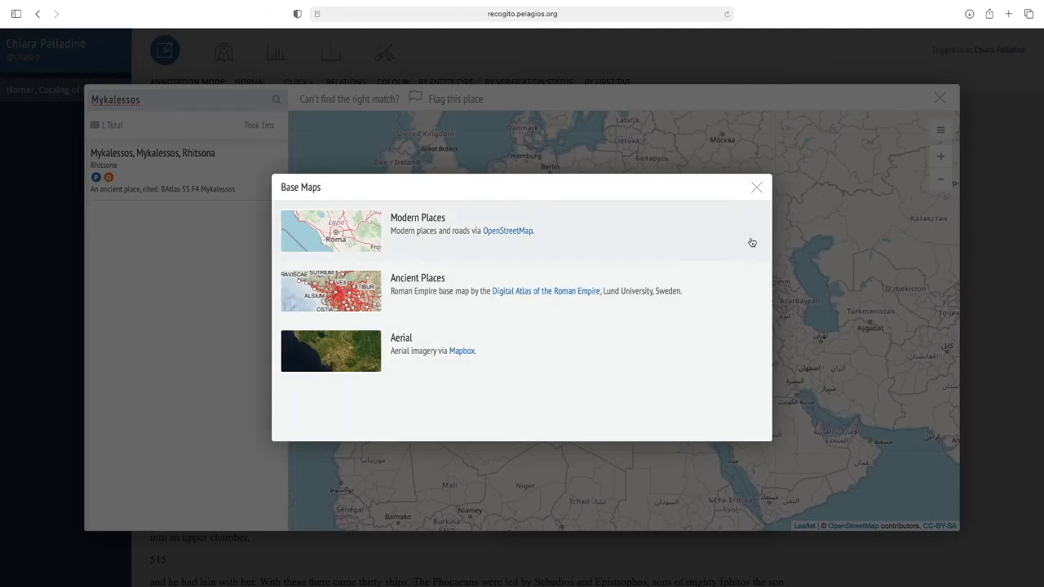
click(758, 188)
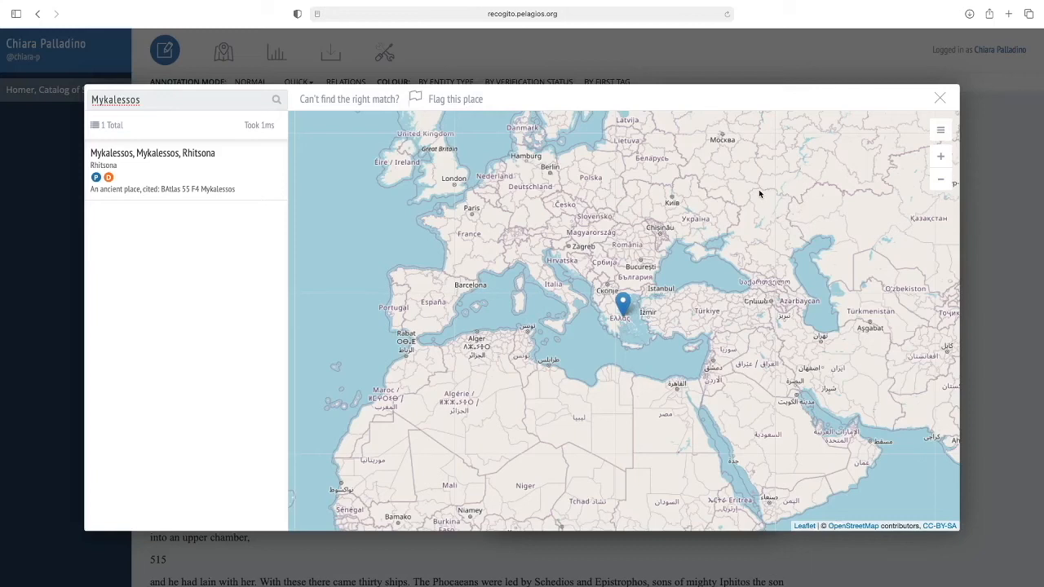
click(940, 131)
click(412, 359)
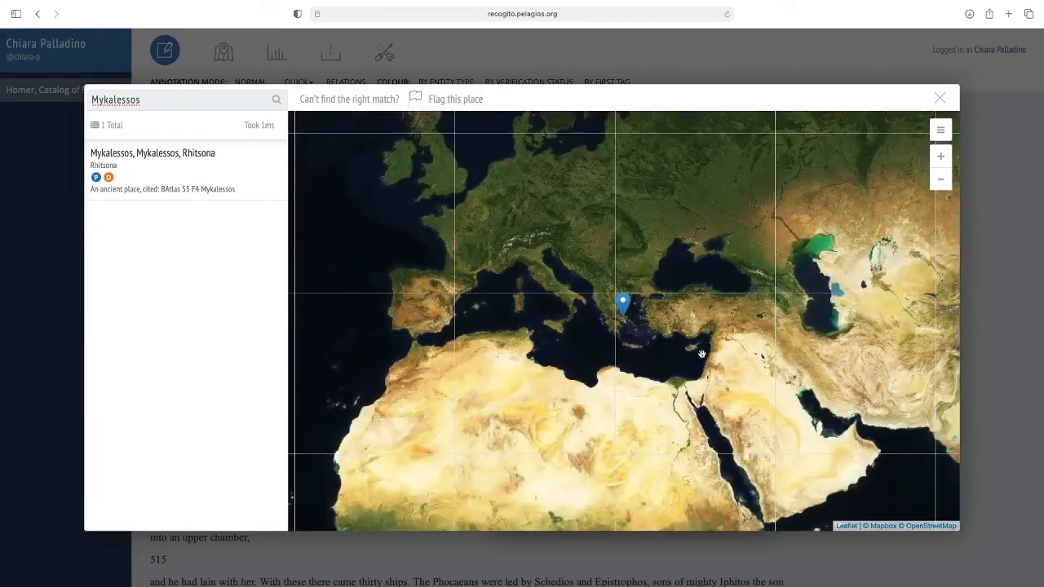
click(940, 131)
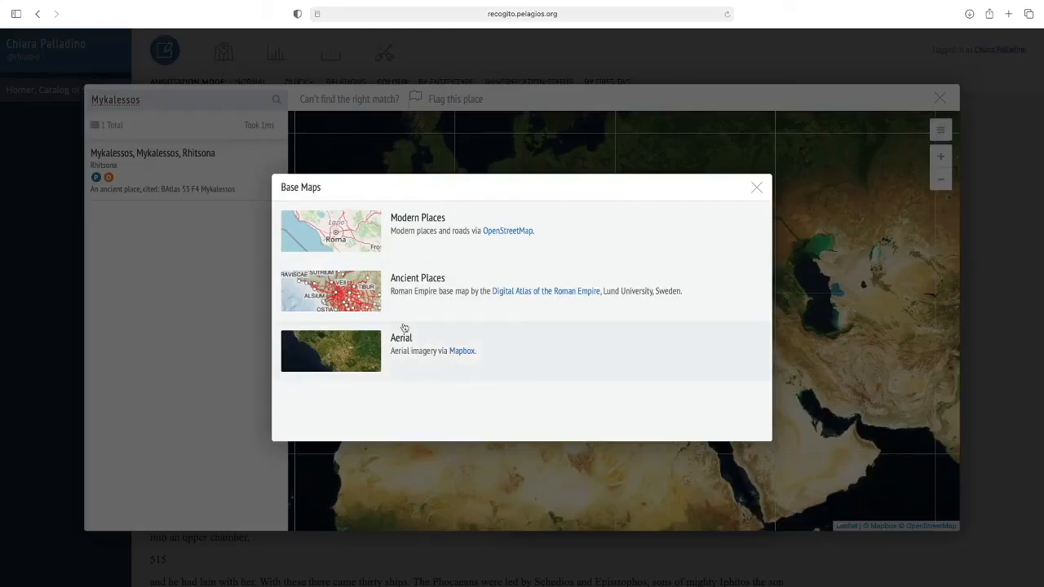
click(450, 302)
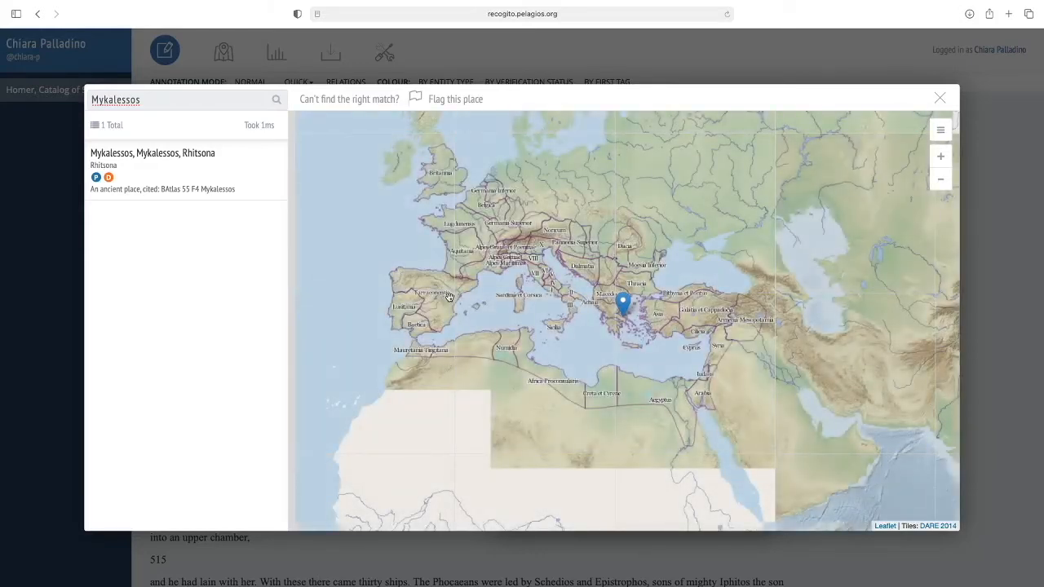
click(942, 133)
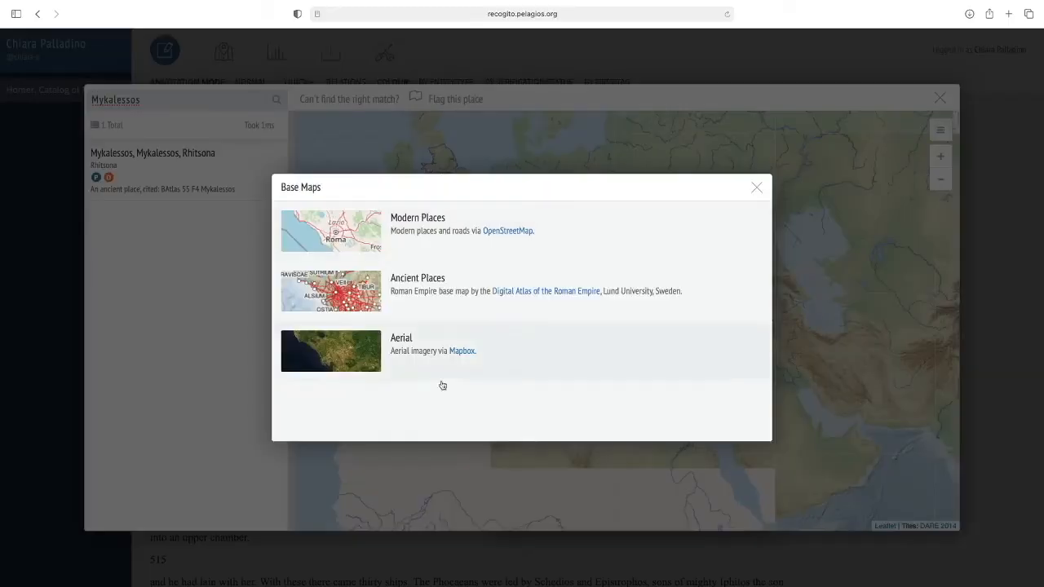
click(412, 346)
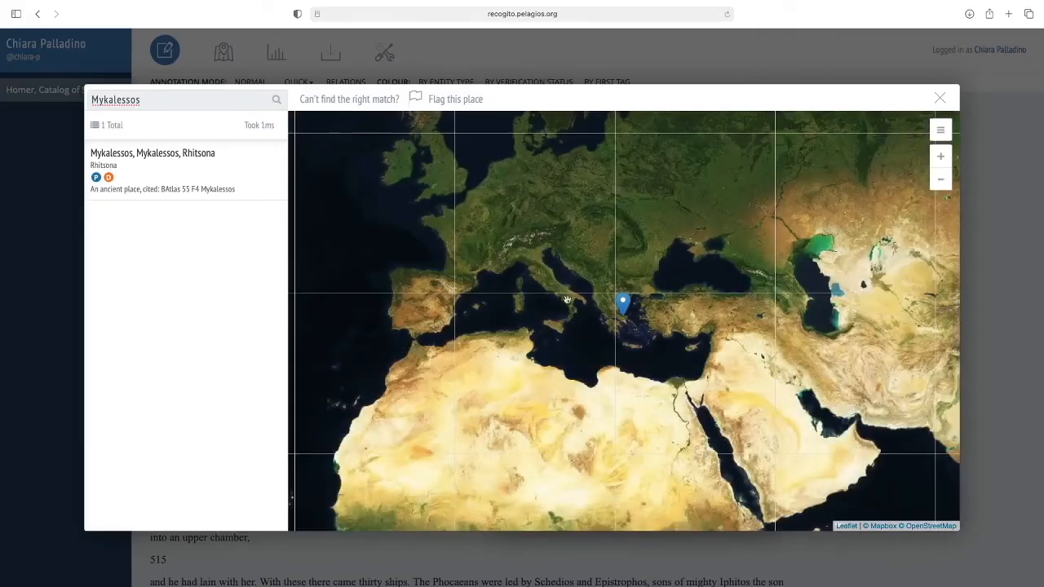
Choose the Pleiades record 540953 as the match for Mykalessos, check the option for flagging the place, and save the annotation
click(621, 306)
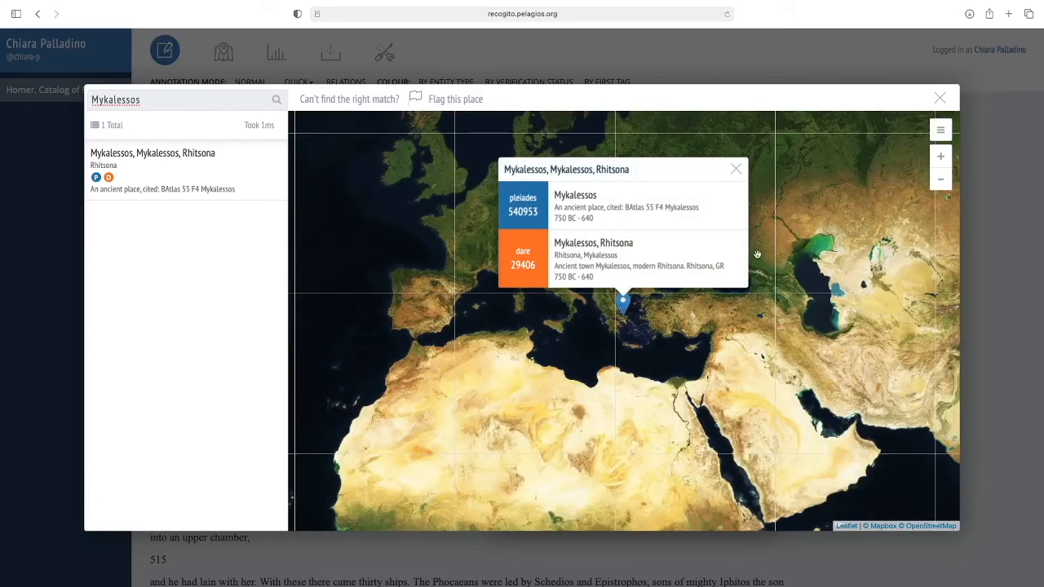
click(580, 221)
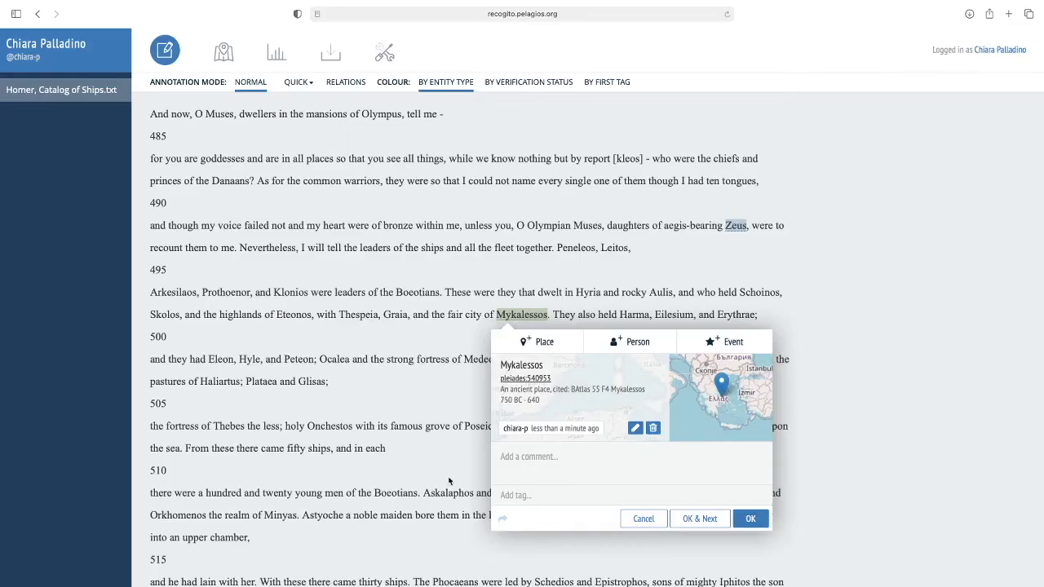
click(635, 429)
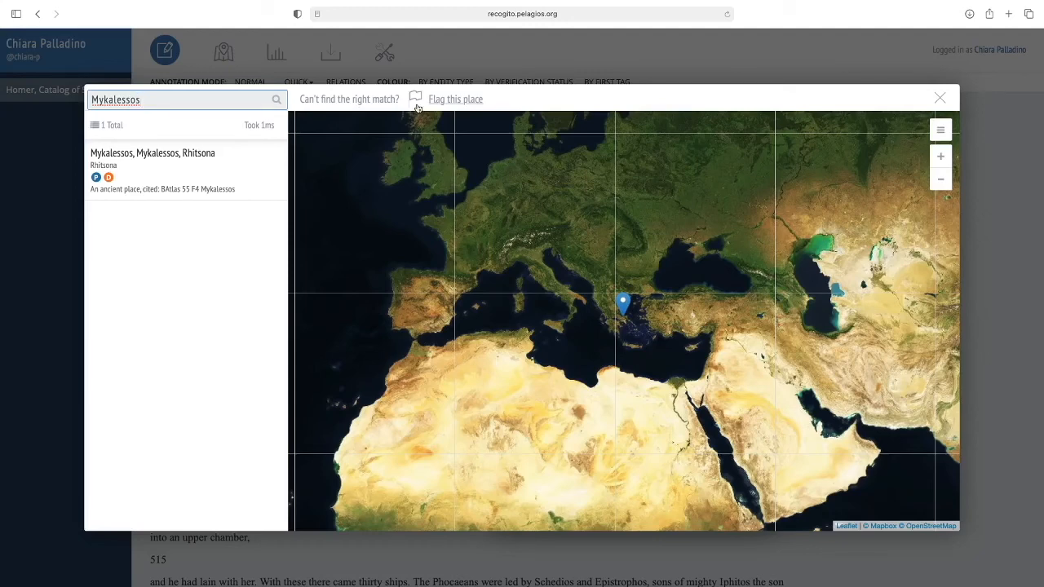
click(940, 100)
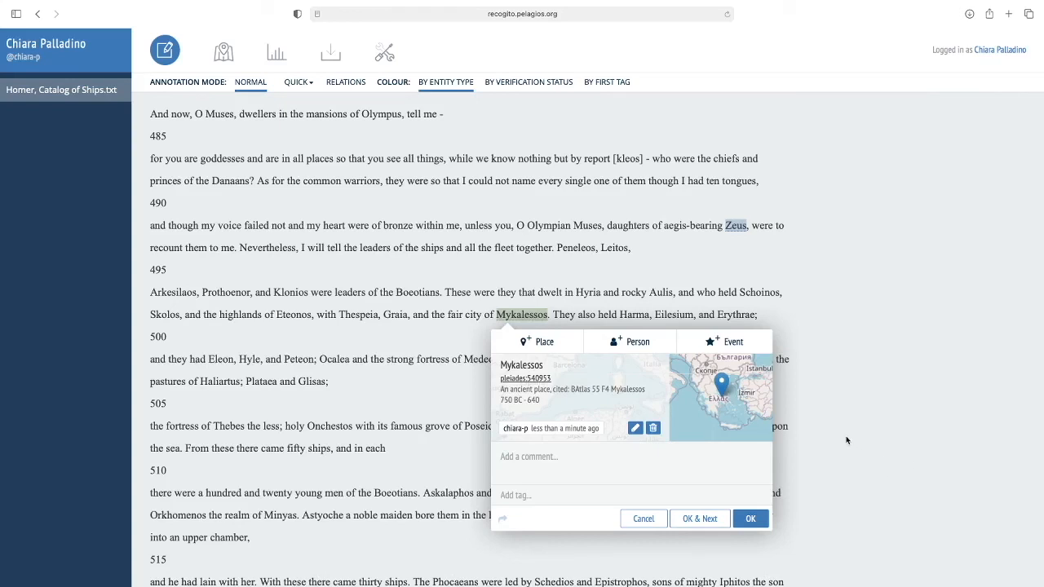
click(750, 521)
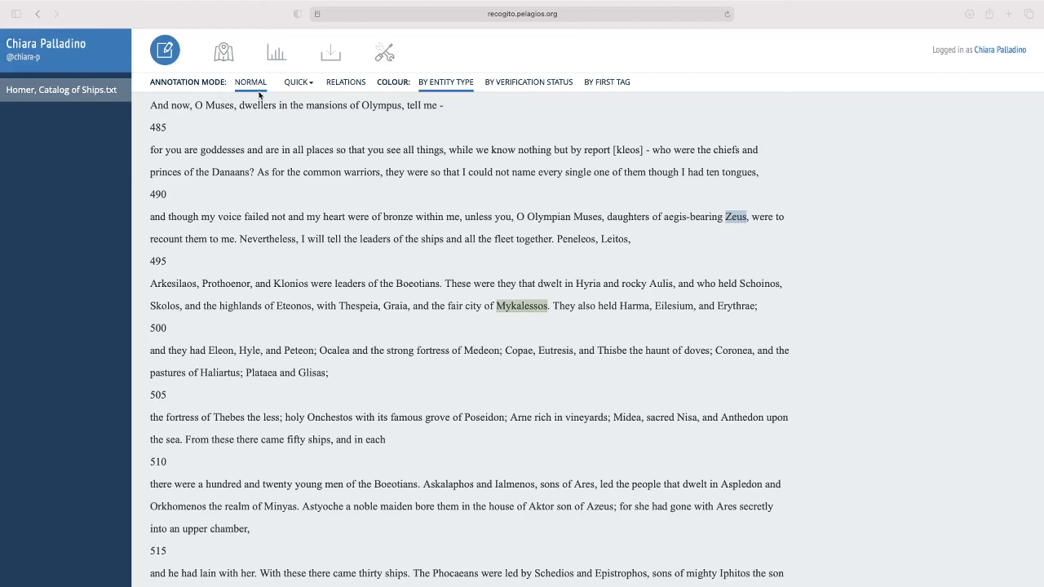
Switch to quick annotation for persons and mark Peneleos, Leitos, Arkesilaos, Prothoenor and Klonios as persons
click(301, 84)
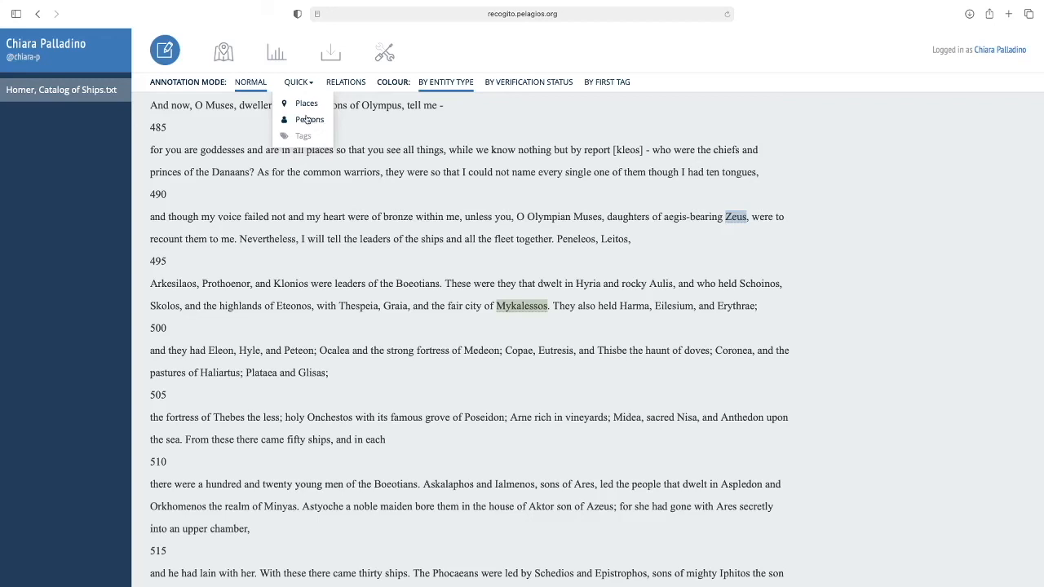
click(307, 119)
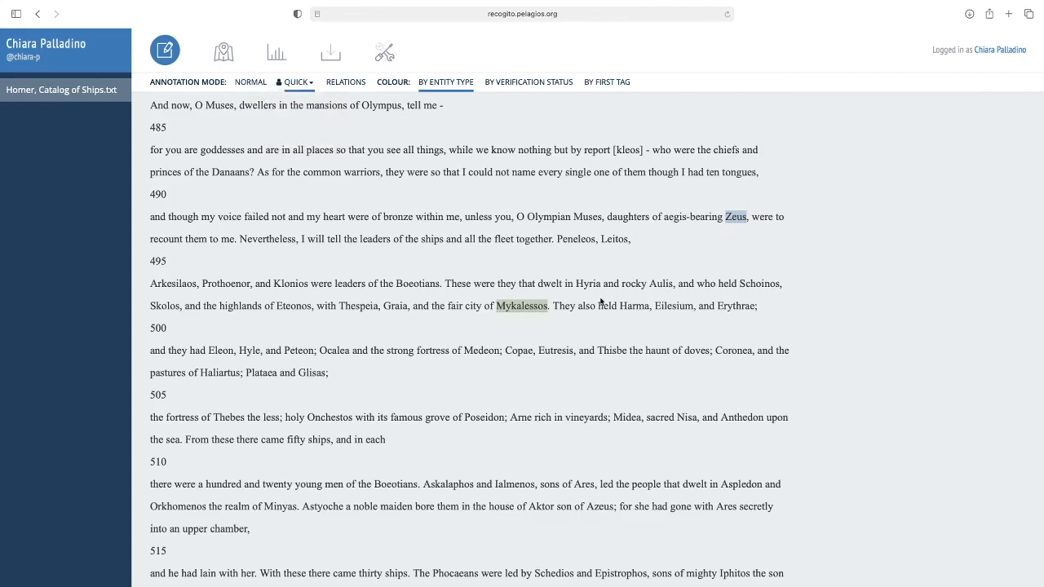
double_click(564, 242)
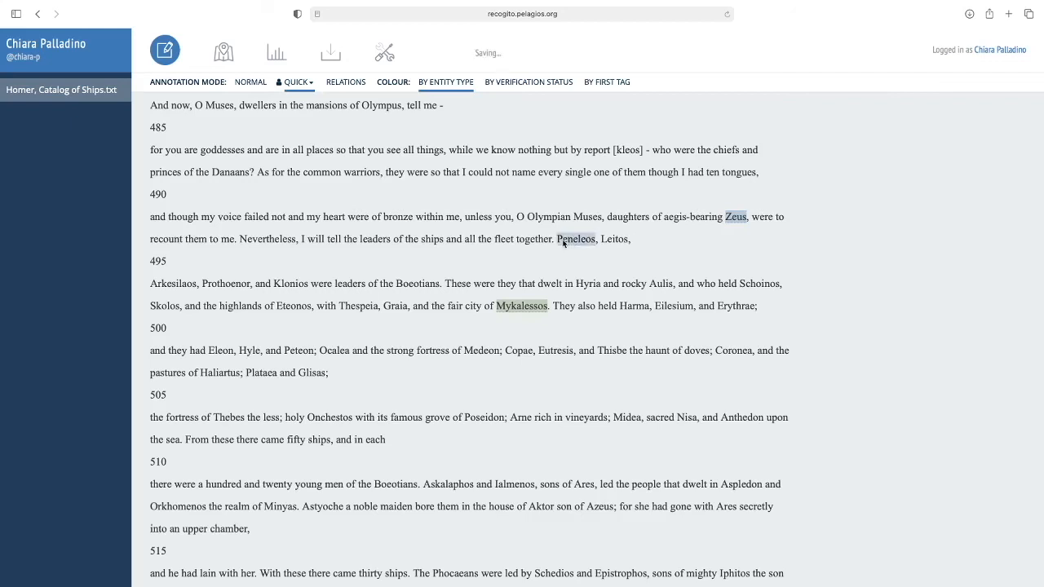
double_click(172, 283)
double_click(227, 283)
double_click(295, 284)
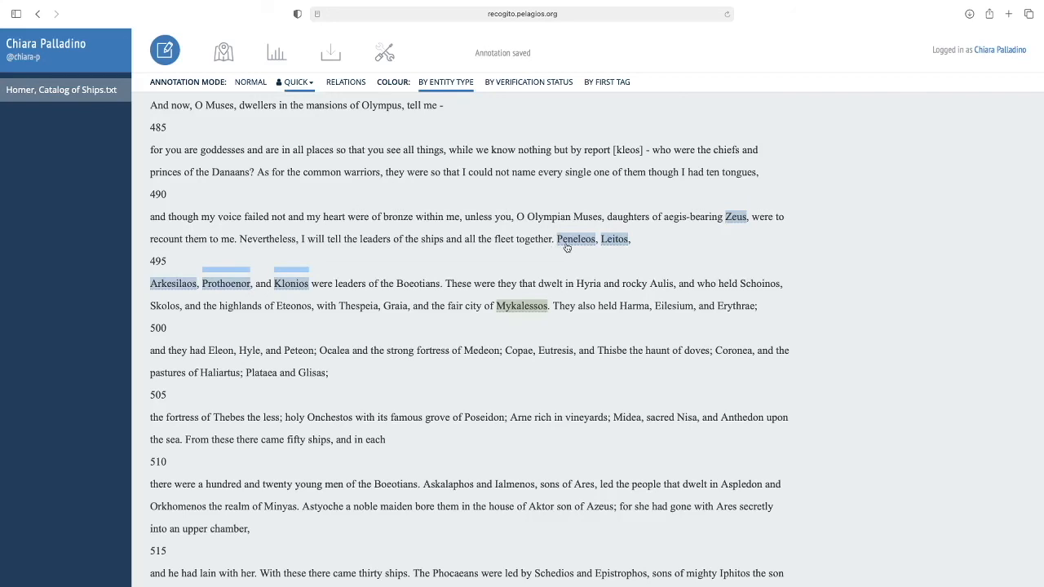
Inspect the saved person annotations on Zeus, Peneleos, Leitos, Arkesilaos, Prothoenor and Klonios
click(733, 220)
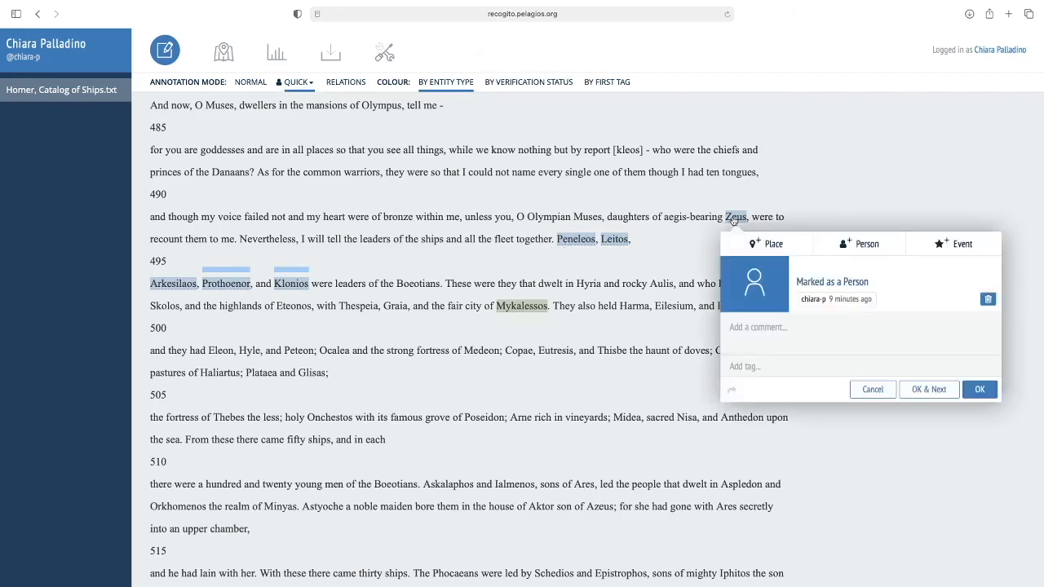
click(583, 249)
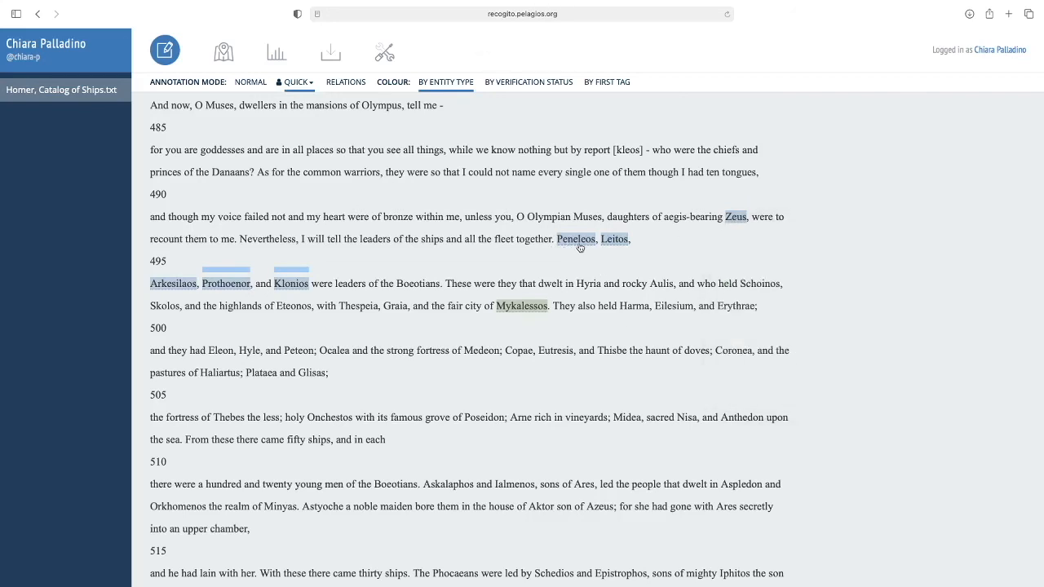
click(579, 247)
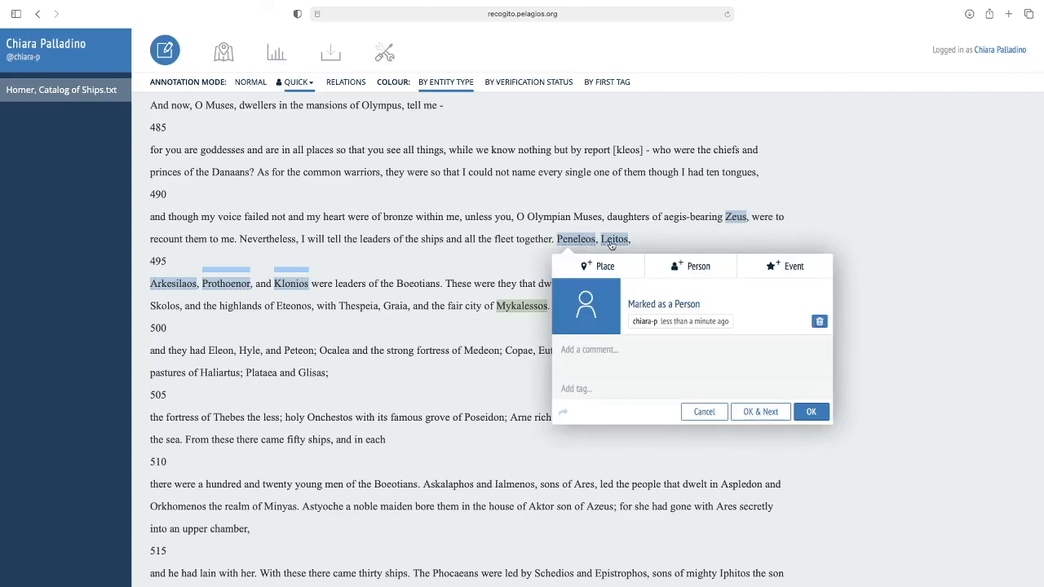
click(611, 245)
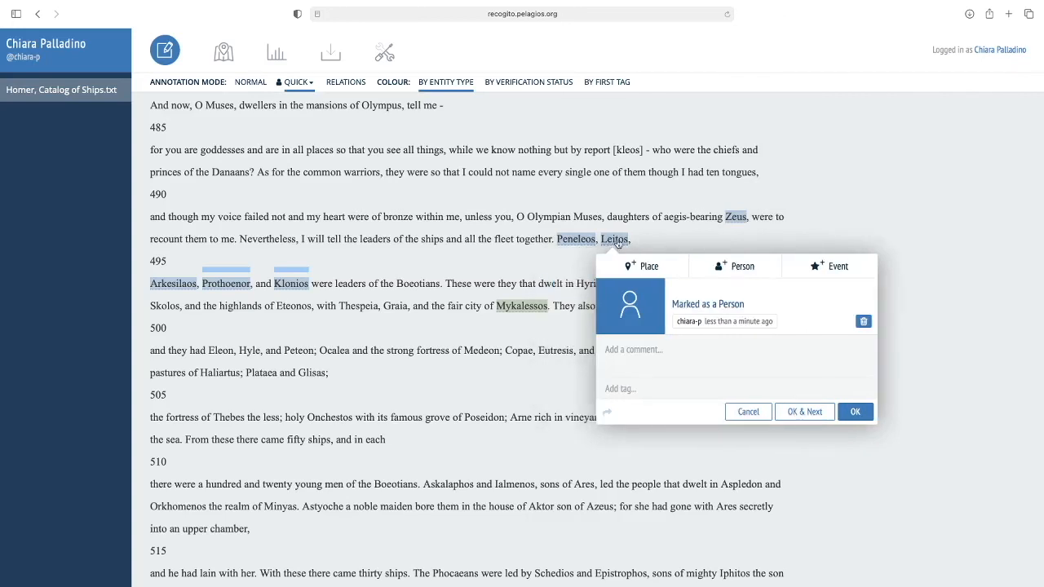
click(176, 287)
click(230, 287)
click(287, 285)
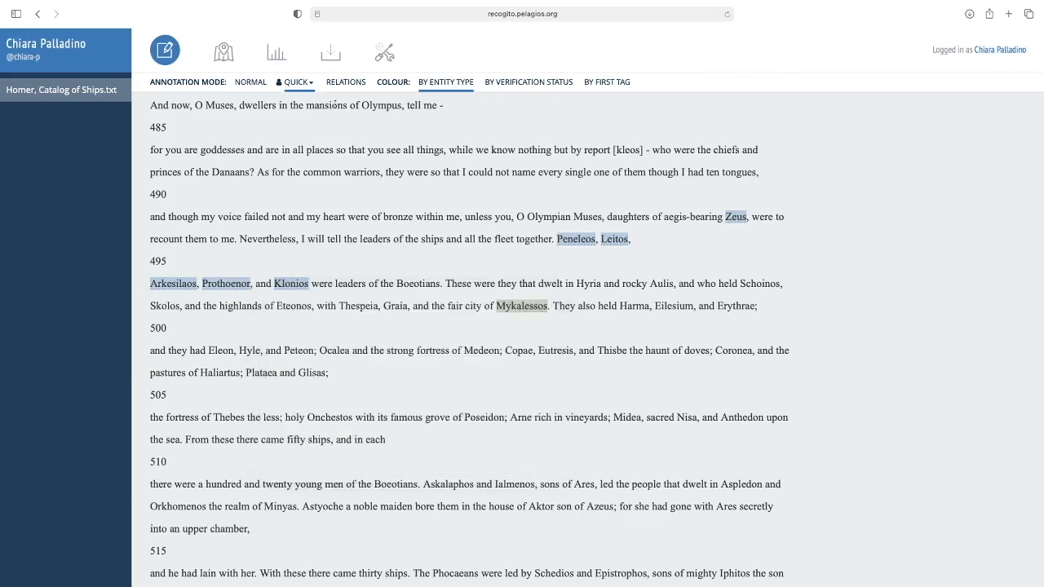
Switch to quick annotation for places and mark Harma, Eilesium and Erythrae as places
click(298, 82)
click(299, 103)
click(633, 306)
click(673, 306)
click(734, 306)
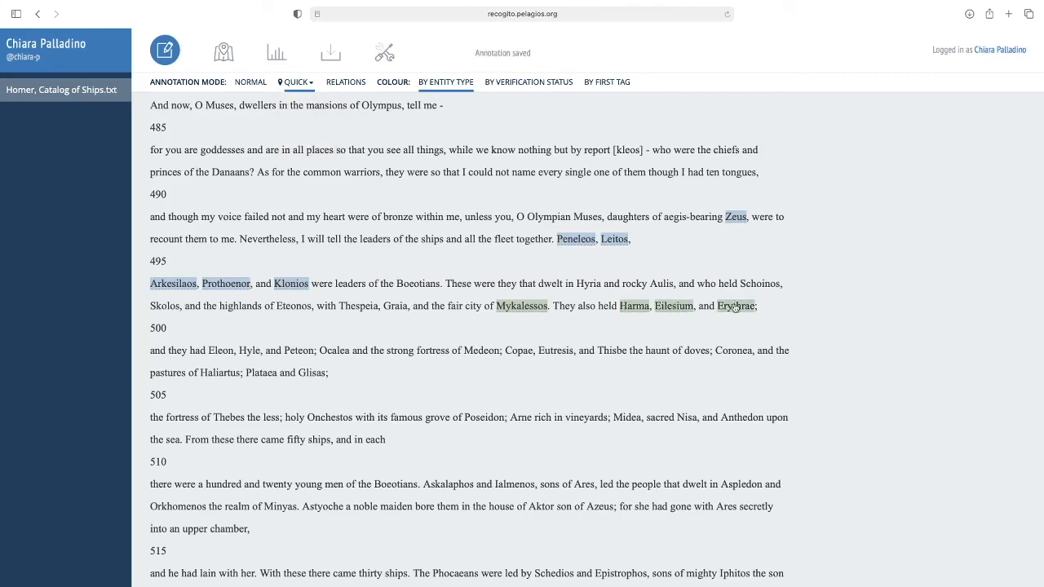
Mark Hyle and Eleon as places, re-applying the Eleon annotation to its other occurrence and merging existing annotations
click(250, 351)
click(220, 351)
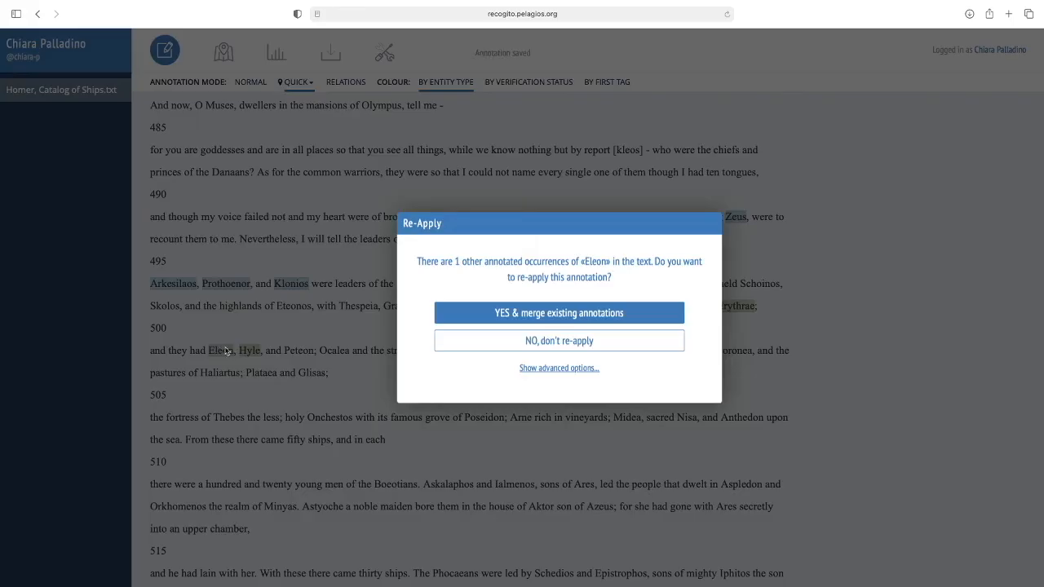
click(572, 313)
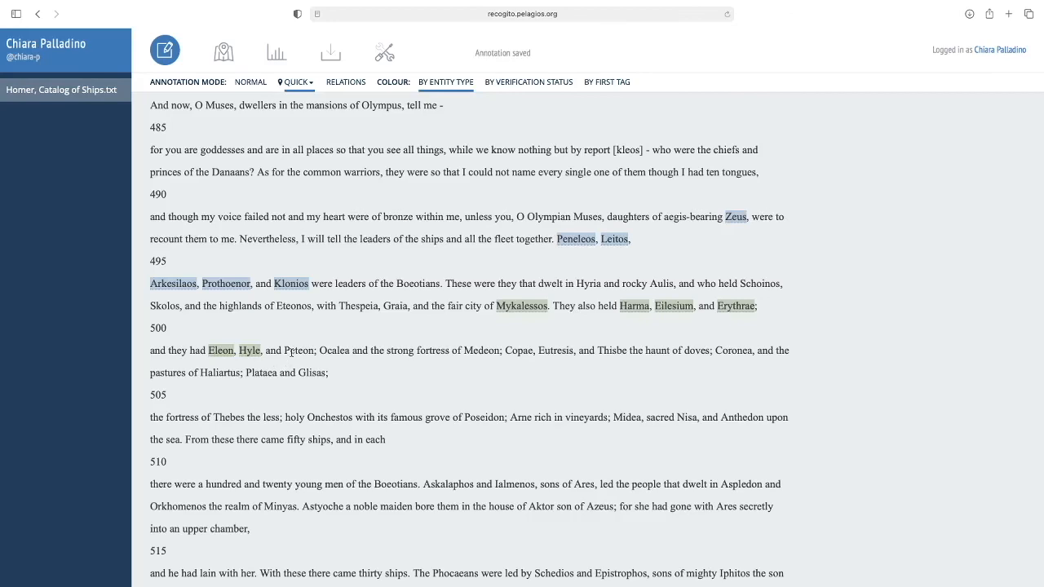